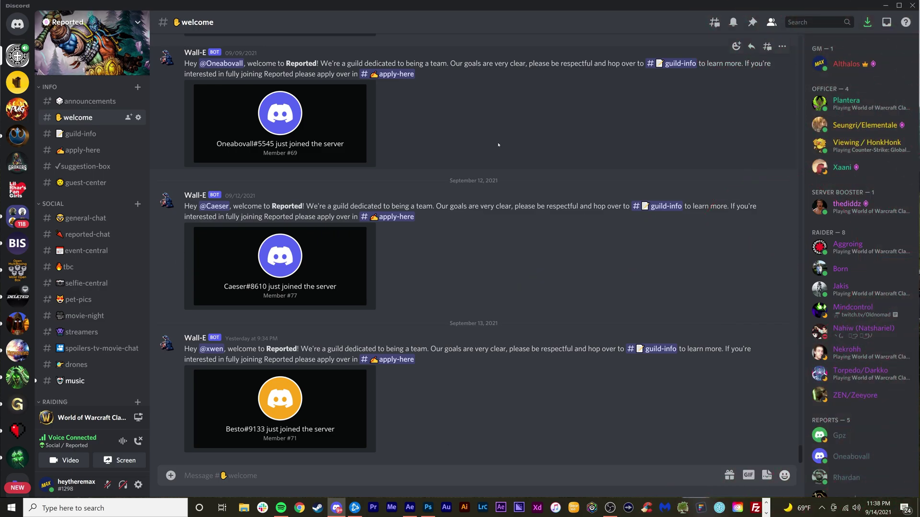
- Browse the Reported server's custom emoji list, cancel the upload, and close Server Settings
left_click(137, 24)
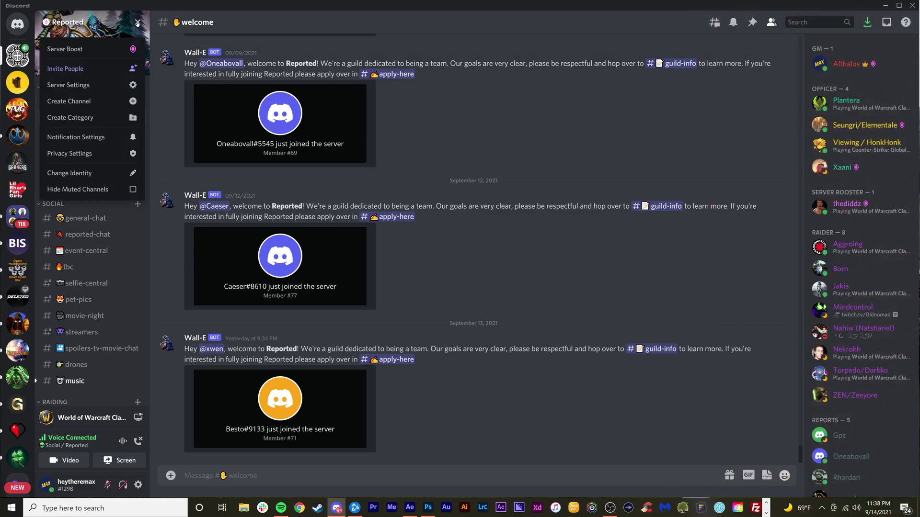
left_click(68, 85)
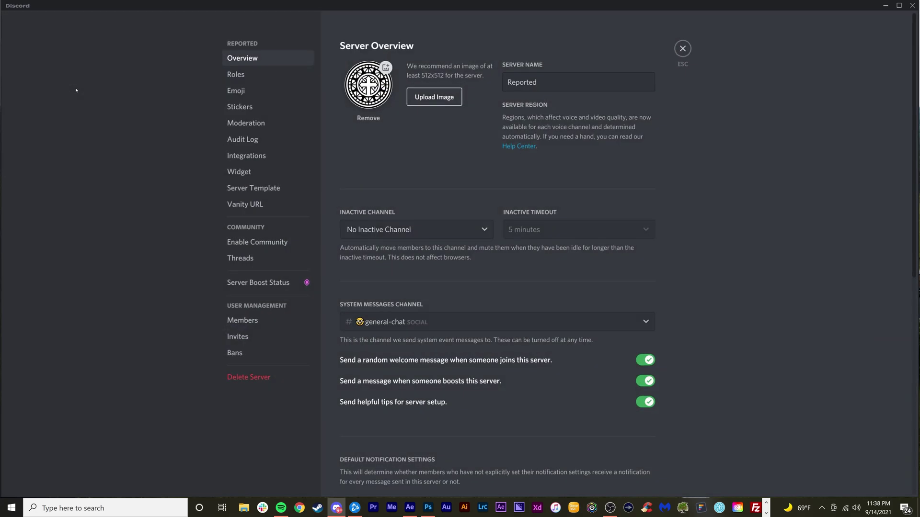
left_click(236, 90)
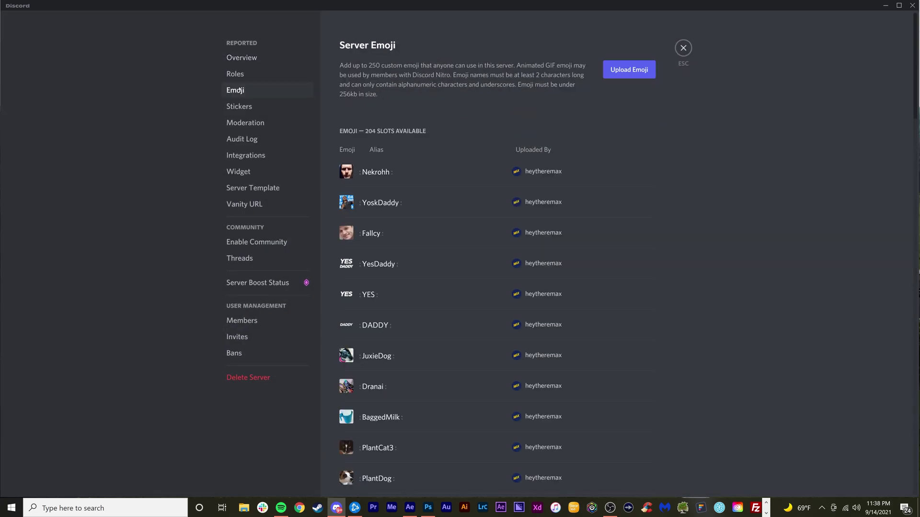
left_click(629, 69)
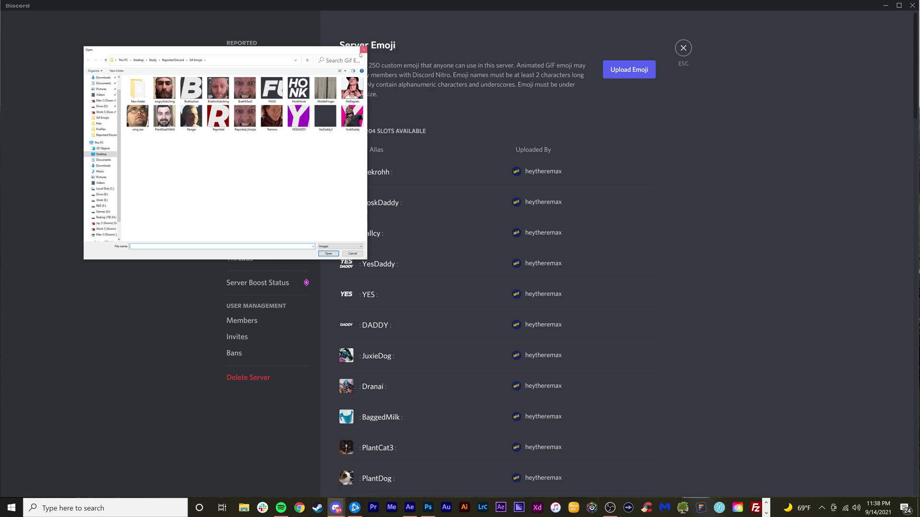
left_click(362, 50)
scroll(705, 224, "down", 5)
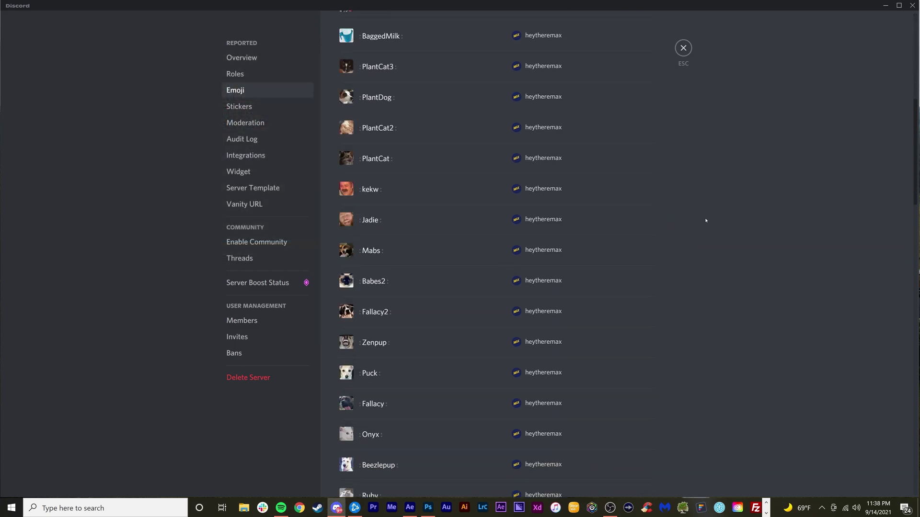
scroll(705, 223, "down", 5)
scroll(705, 222, "down", 5)
scroll(705, 224, "down", 3)
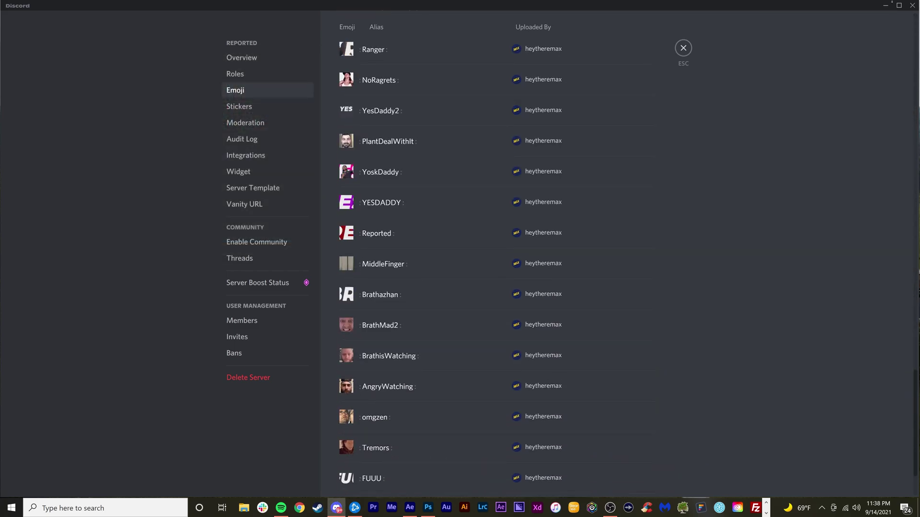
left_click(682, 48)
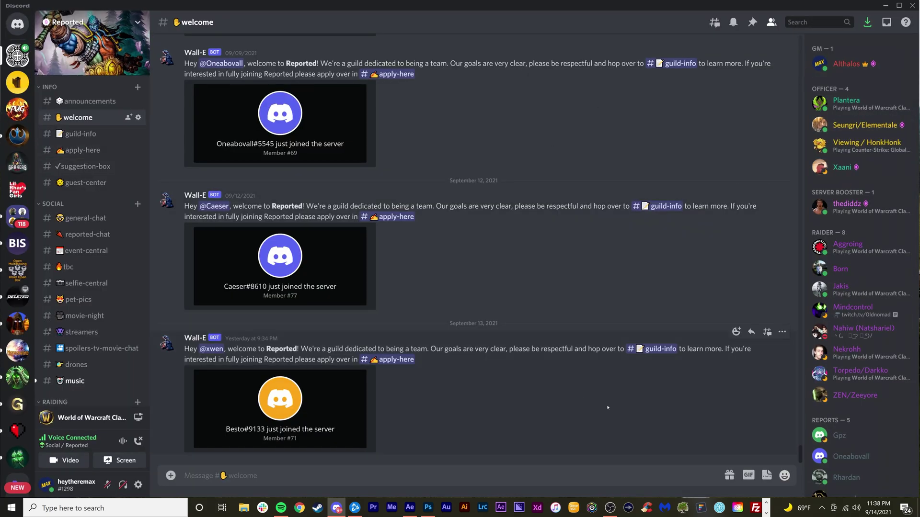
- Browse the Reported server's custom emojis in the emoji picker, then close it
left_click(784, 477)
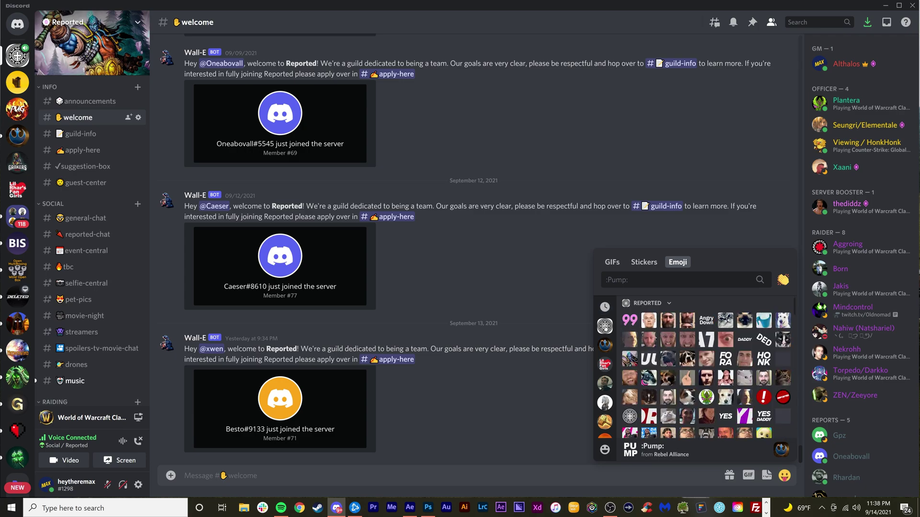
scroll(716, 349, "down", 2)
scroll(714, 349, "up", 1)
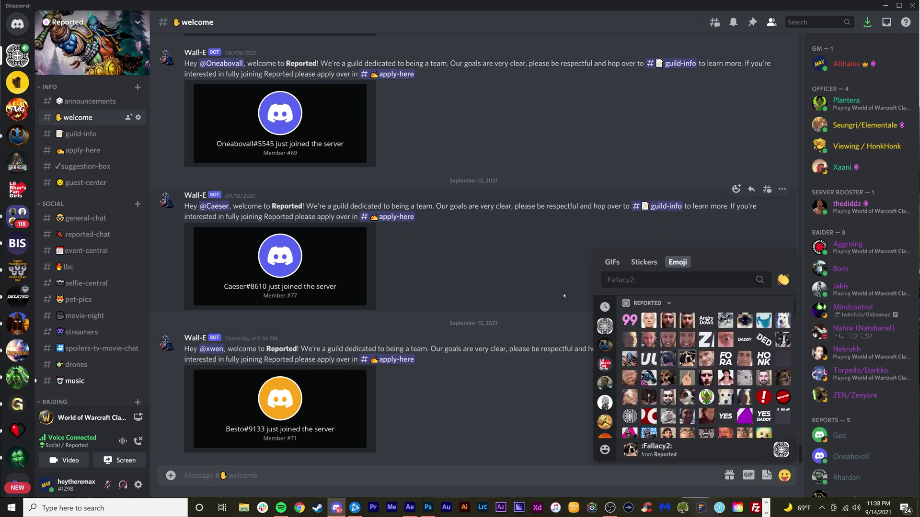
key("Escape")
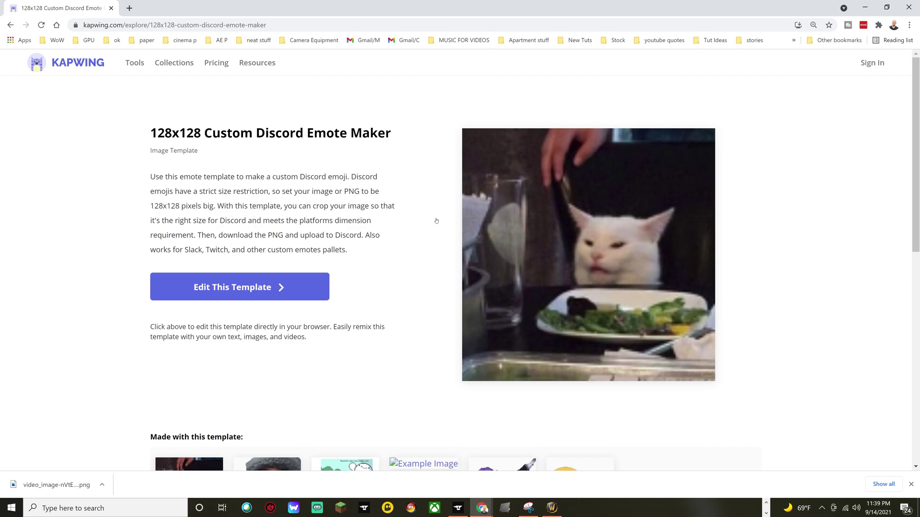
- Dismiss Chrome's download bar and clear the address-bar selection on the Kapwing page
left_click(910, 483)
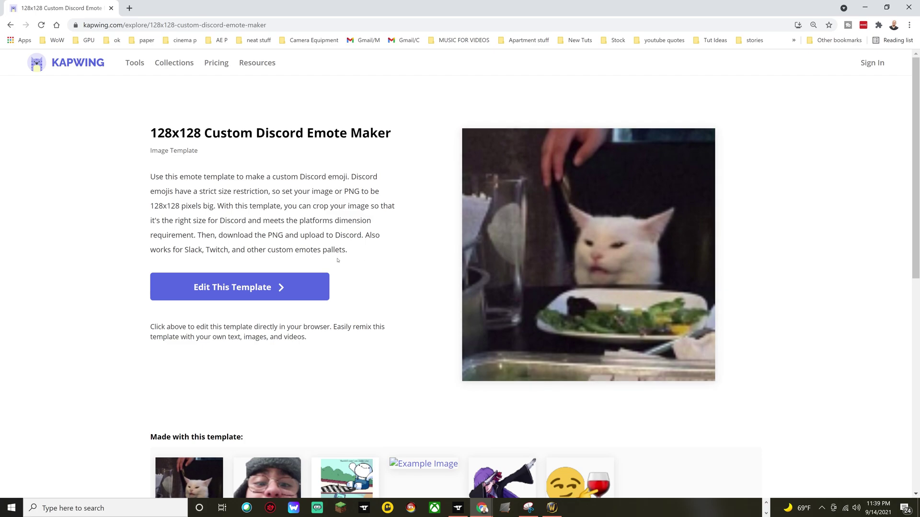
left_click(152, 24)
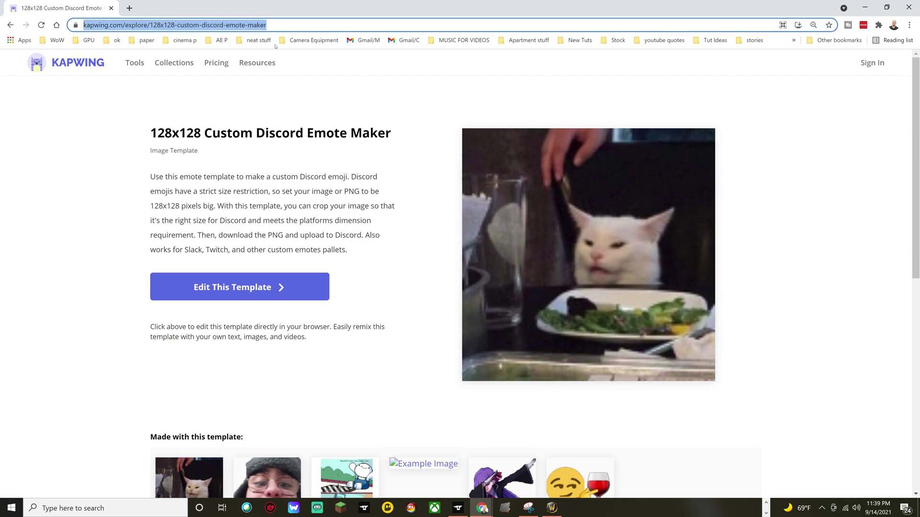
left_click(459, 275)
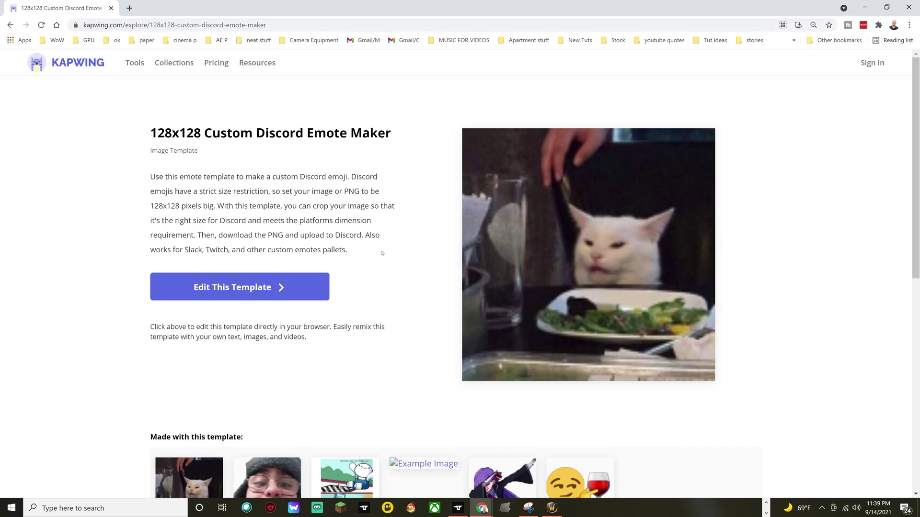
- Open the emote template, add Dranai.png, round its corners, and delete the leftover cat image
left_click(229, 291)
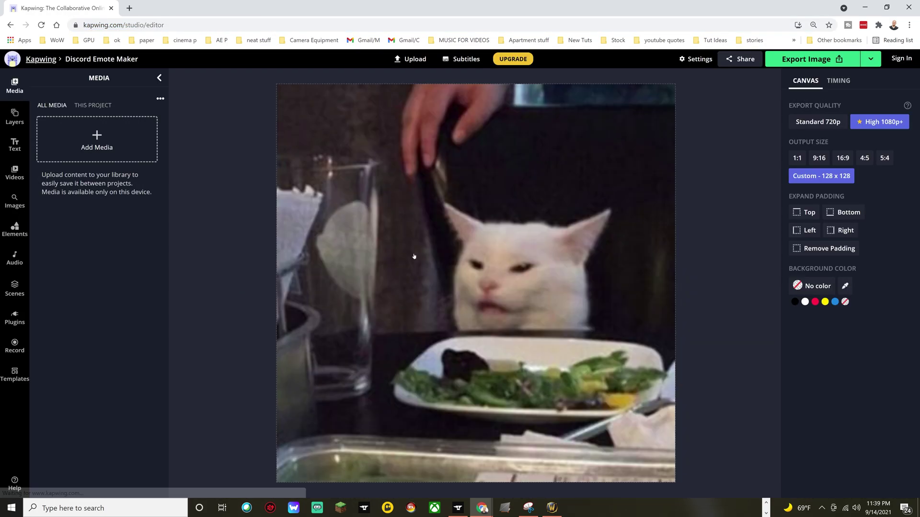
left_click(96, 134)
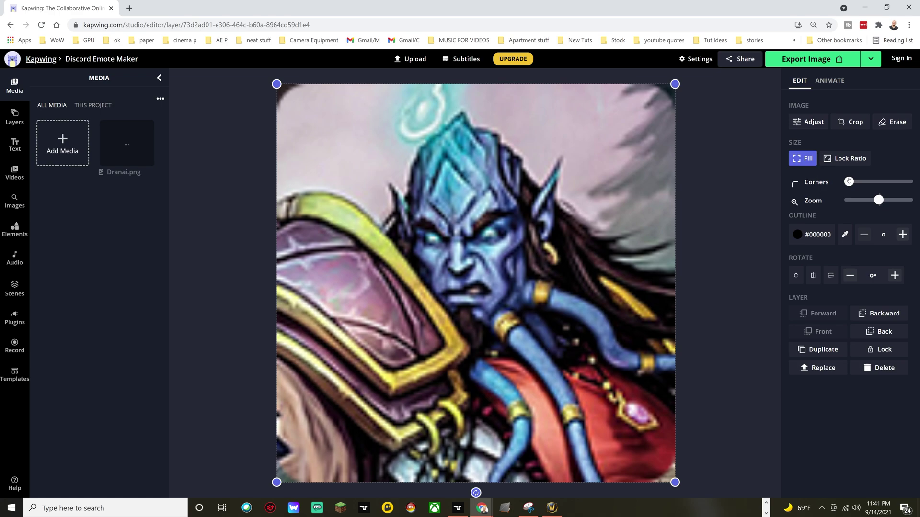
left_click_drag(849, 182, 877, 183)
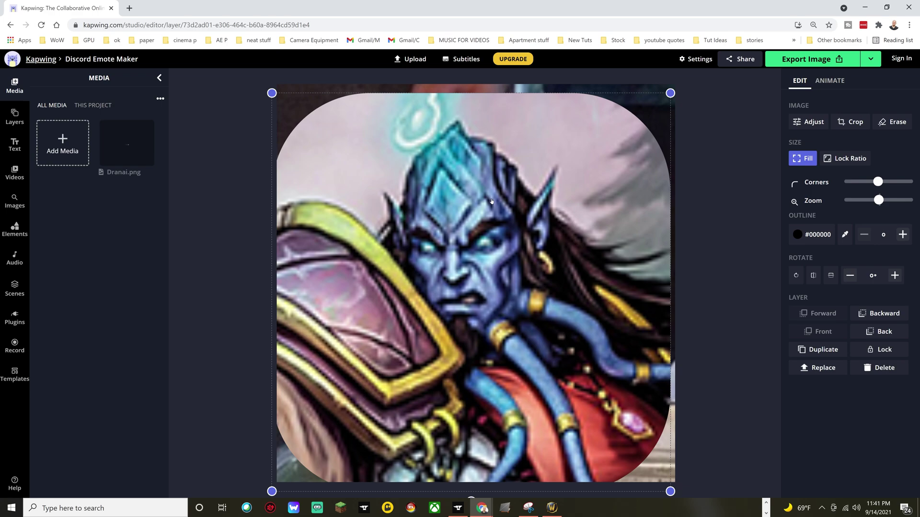
left_click_drag(674, 83, 534, 181)
left_click(623, 167)
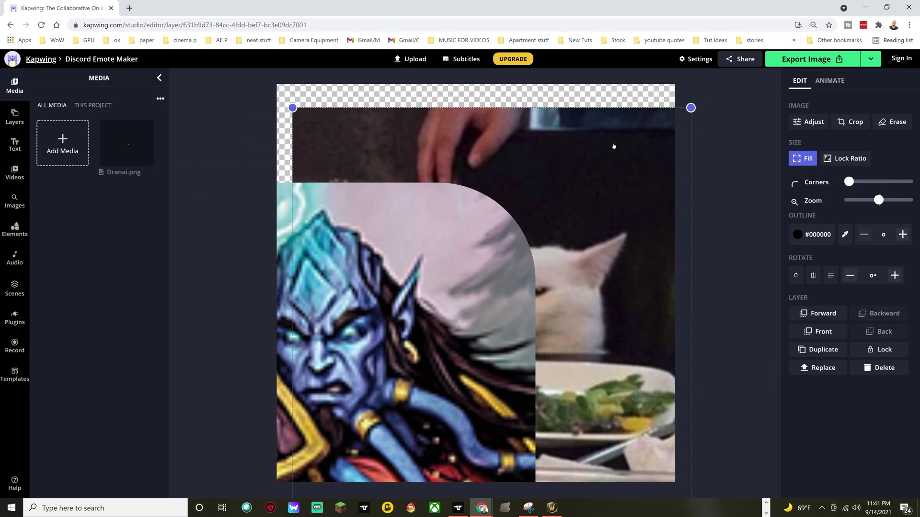
key("Delete")
- Reposition and enlarge the Dranai image past the edges to fill the 128x128 canvas
left_click(554, 205)
left_click_drag(554, 205, 553, 165)
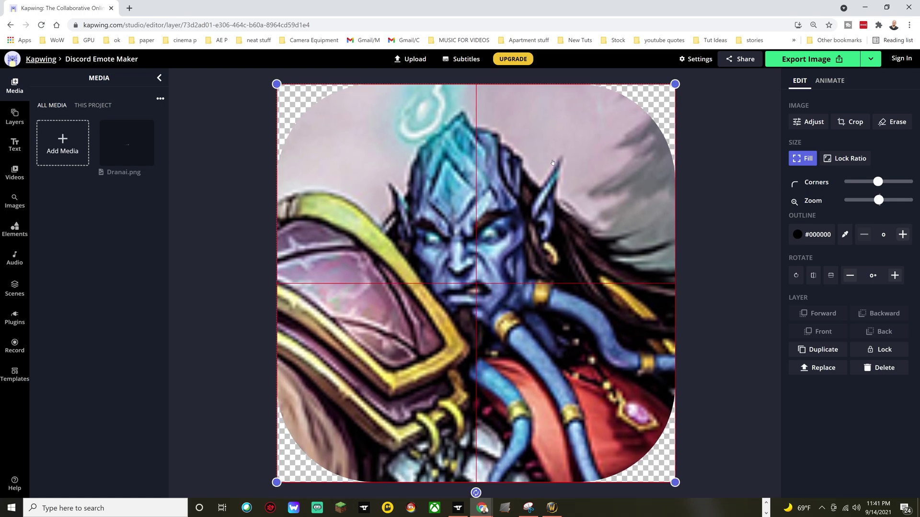
mouse_move(877, 181)
left_mouse_down()
mouse_move(889, 183)
mouse_move(861, 198)
mouse_move(811, 202)
left_mouse_up()
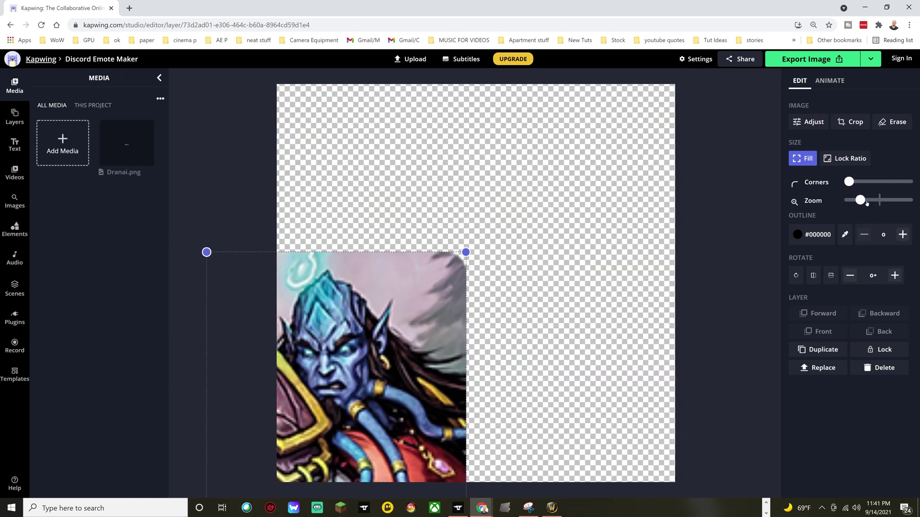
left_click_drag(878, 200, 872, 201)
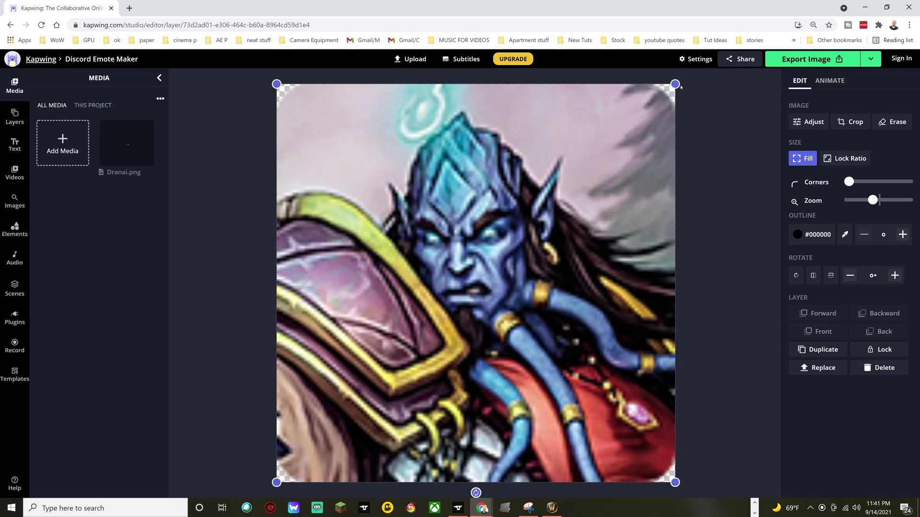
mouse_move(679, 87)
left_mouse_down()
mouse_move(676, 78)
mouse_move(690, 74)
left_mouse_up()
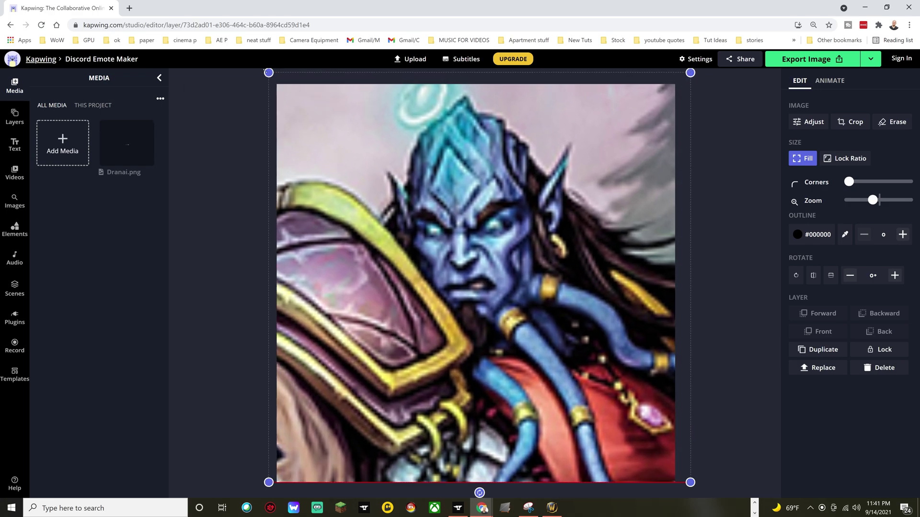
left_click_drag(276, 74, 261, 70)
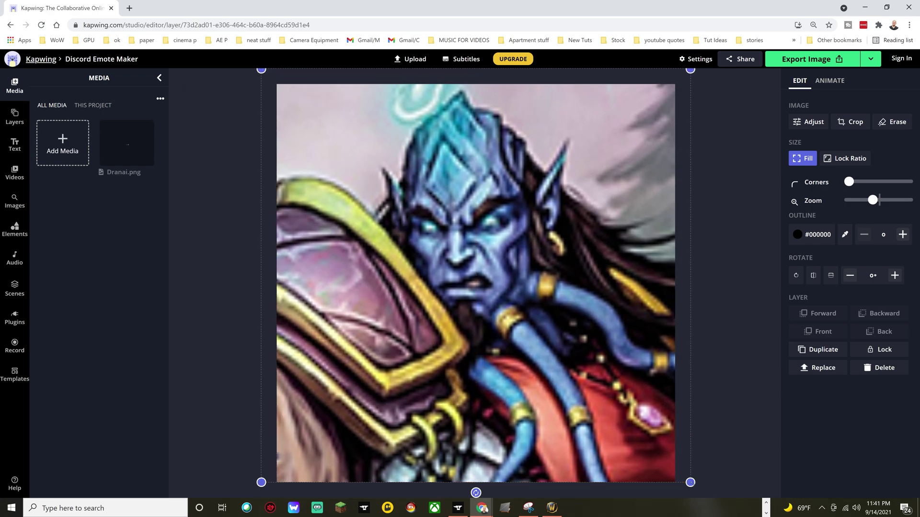
mouse_move(261, 482)
left_mouse_down()
mouse_move(245, 492)
mouse_move(254, 496)
left_mouse_up()
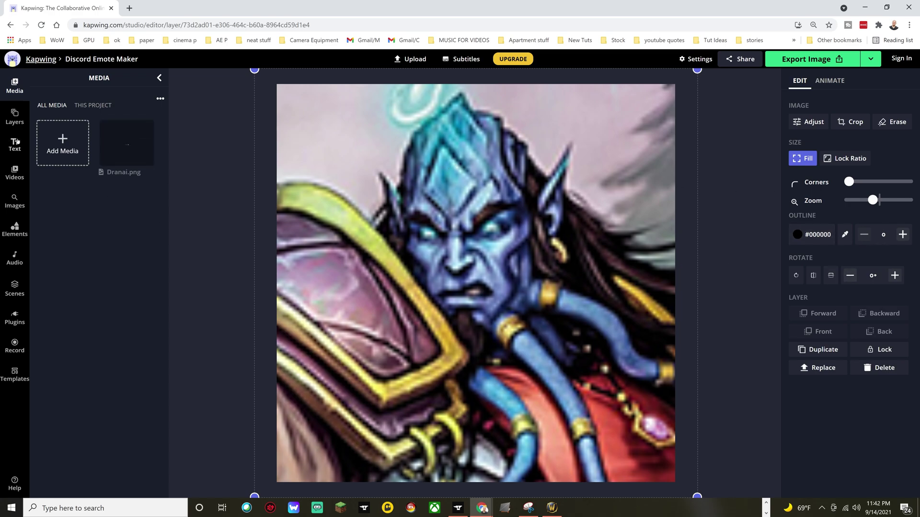
- Add a default text layer and reword it to 'GET' and 'GOOD' on two lines
left_click(15, 144)
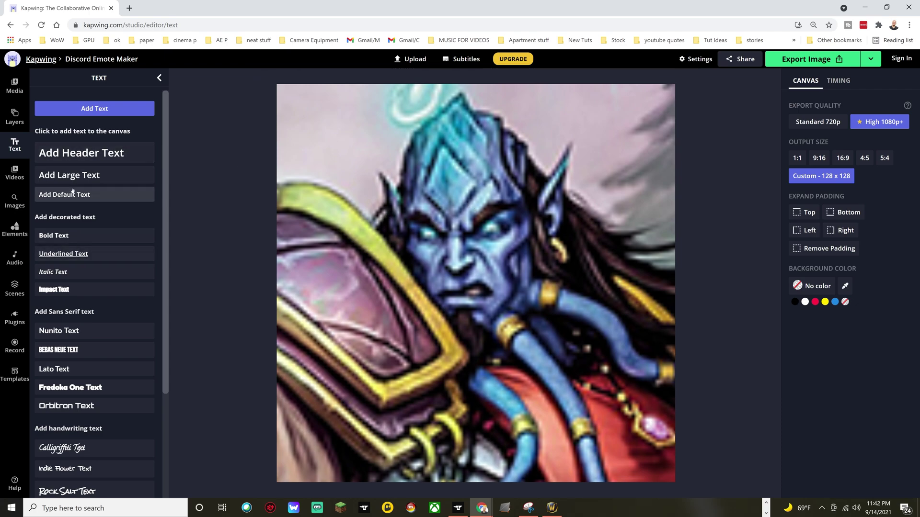
left_click(54, 236)
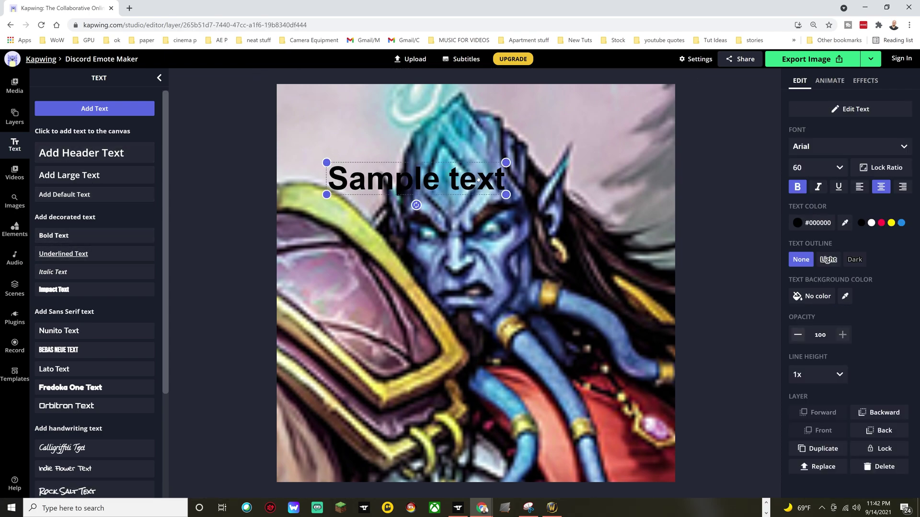
mouse_move(478, 180)
left_mouse_down()
mouse_move(523, 287)
mouse_move(342, 276)
left_mouse_up()
double_click(522, 287)
type("GET")
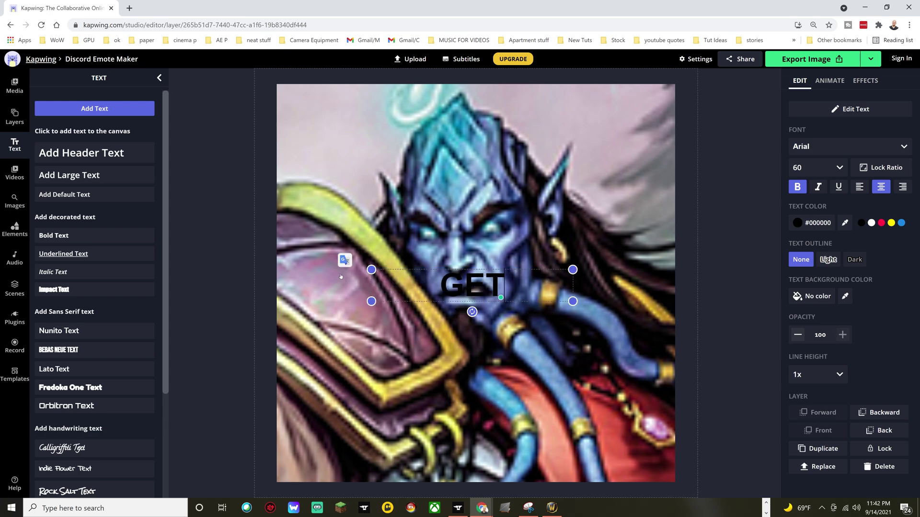
key("Return")
type("GOOD")
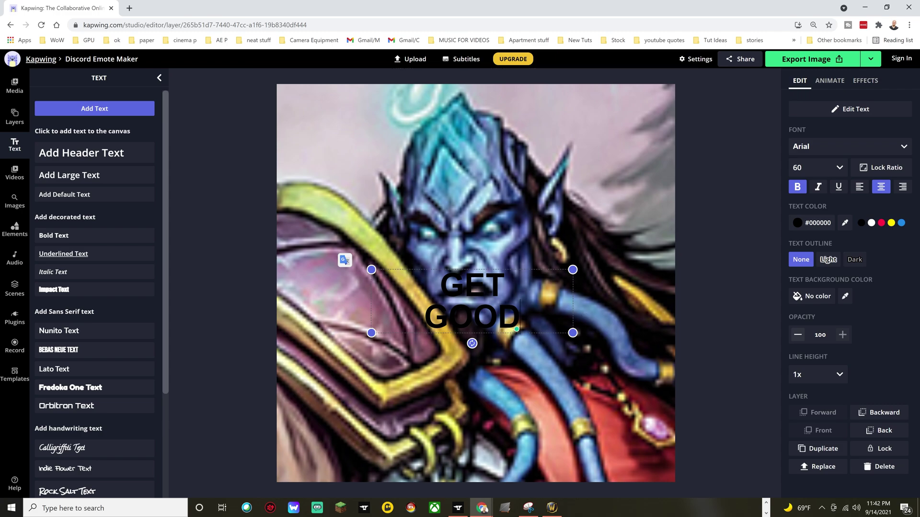
- Make the GET GOOD text white, enlarge it greatly, and centre it over the portrait
left_click_drag(521, 320, 431, 277)
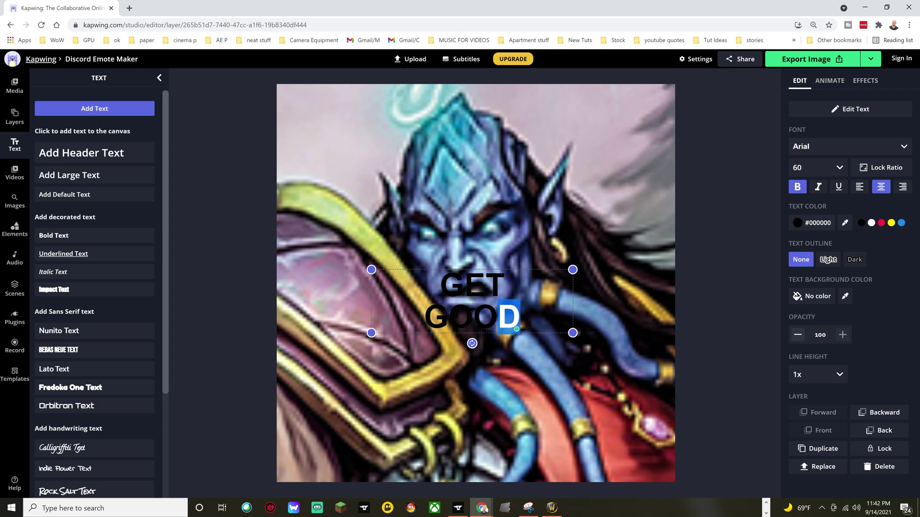
left_click(871, 224)
left_click_drag(572, 270, 729, 38)
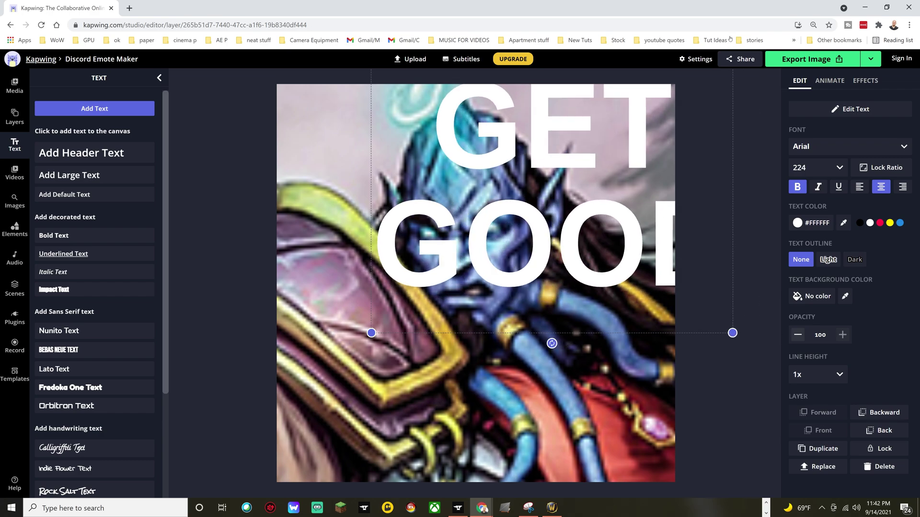
left_click_drag(548, 266, 496, 333)
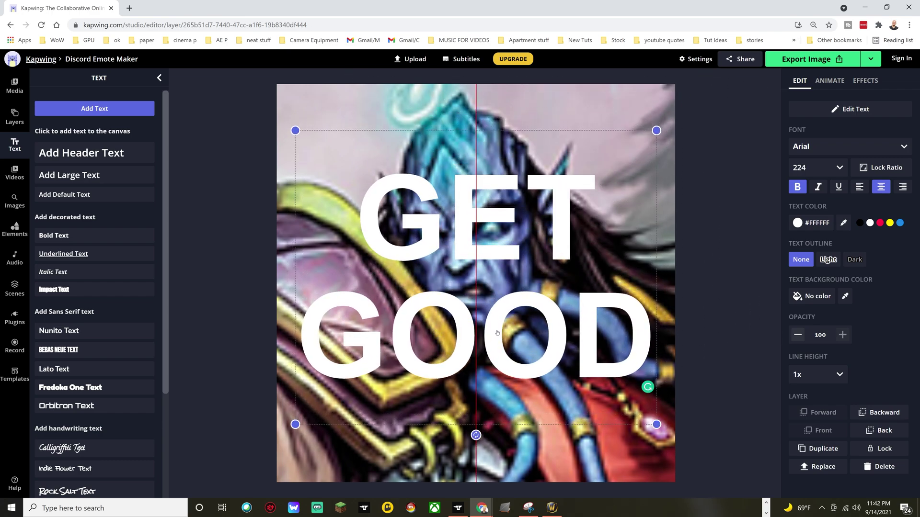
left_click_drag(496, 332, 497, 332)
left_click(718, 314)
key("ctrl+minus")
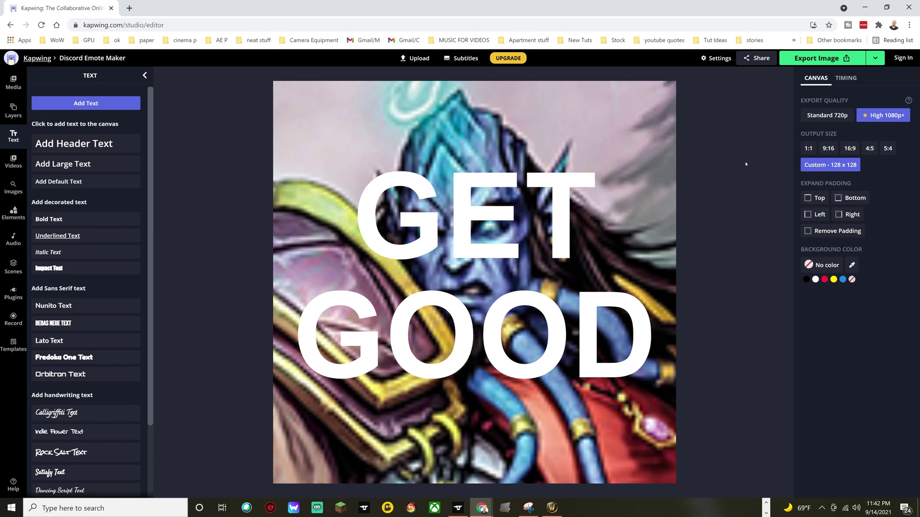
- Export the GET GOOD emote image and save the downloaded PNG
left_click(817, 58)
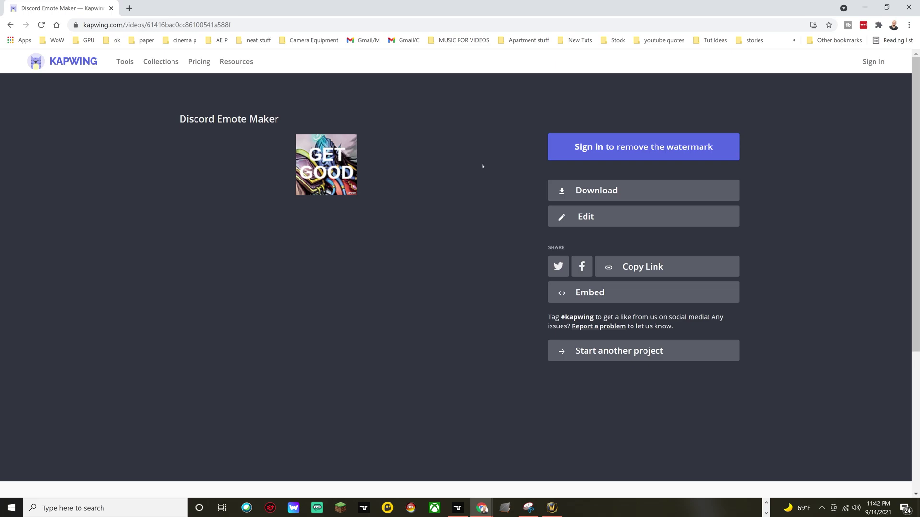
left_click(615, 191)
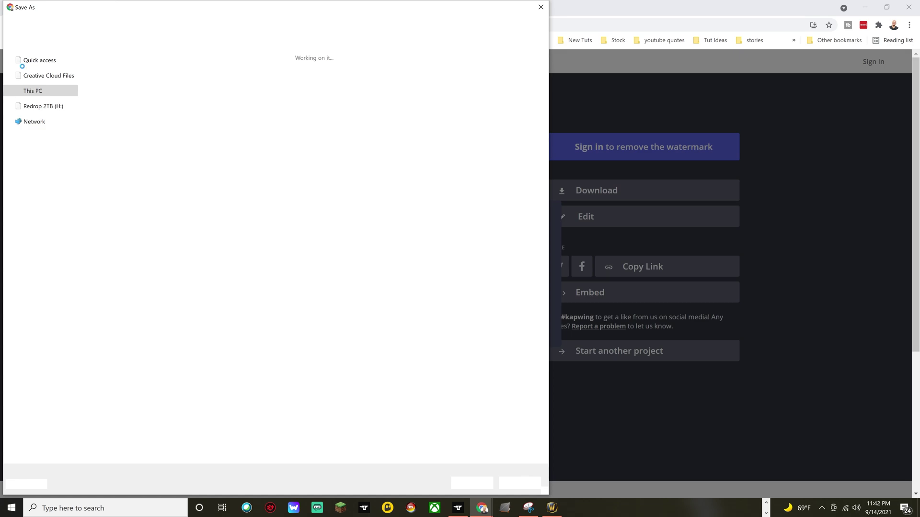
left_click(471, 484)
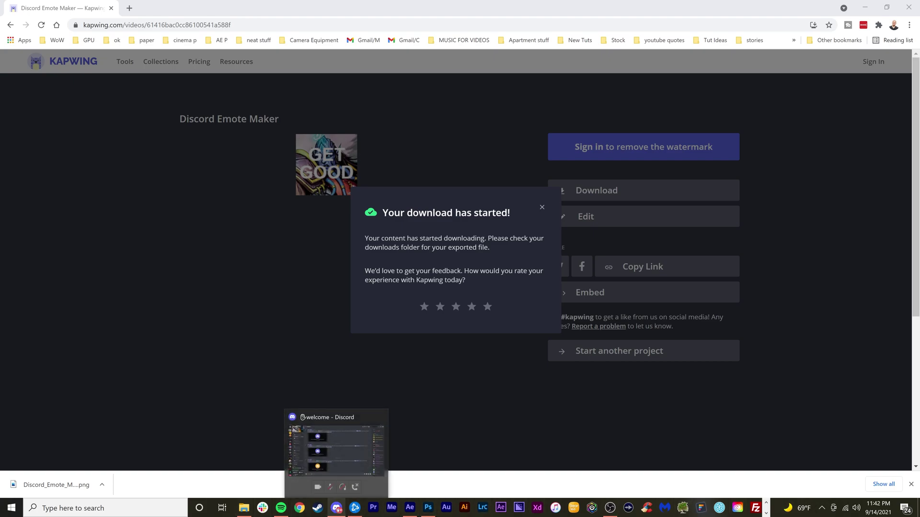
- Upload the GET GOOD PNG from the Desktop as a Reported server emoji
left_click(336, 508)
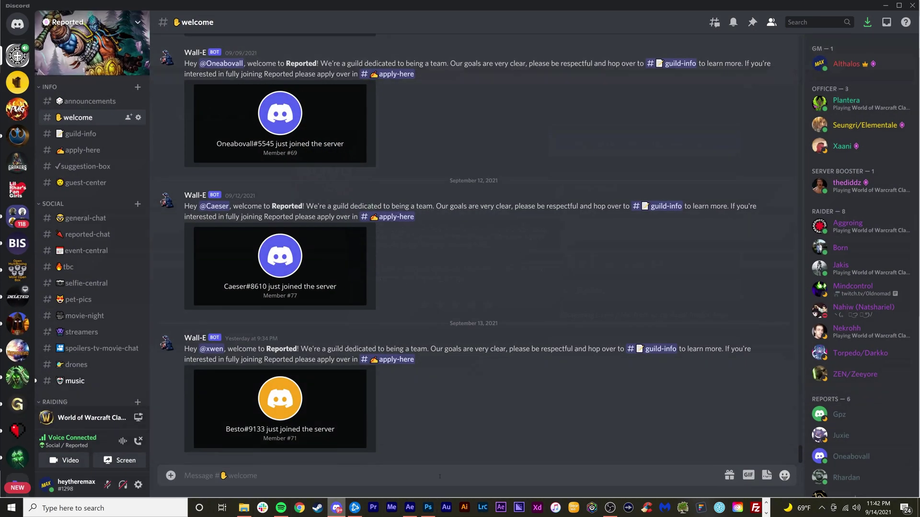
left_click(137, 22)
left_click(86, 85)
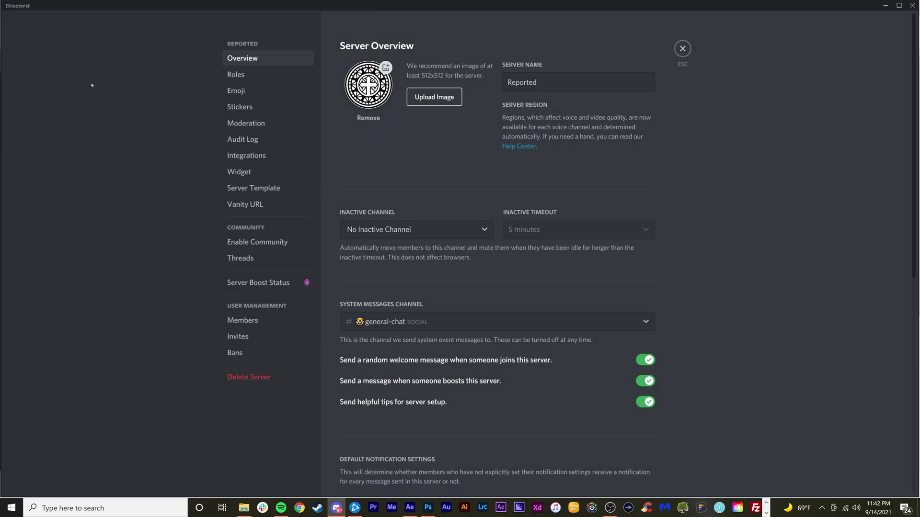
left_click(237, 91)
left_click(635, 69)
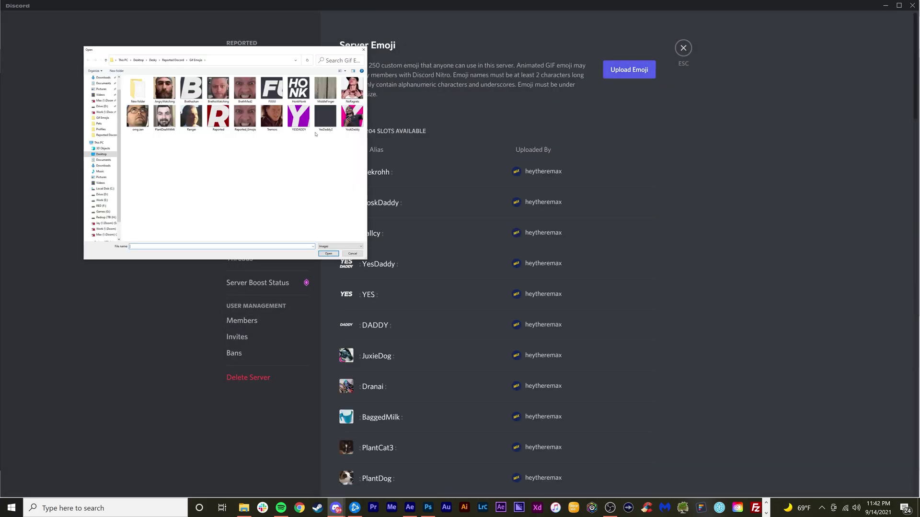
scroll(101, 143, "up", 2)
left_click(101, 86)
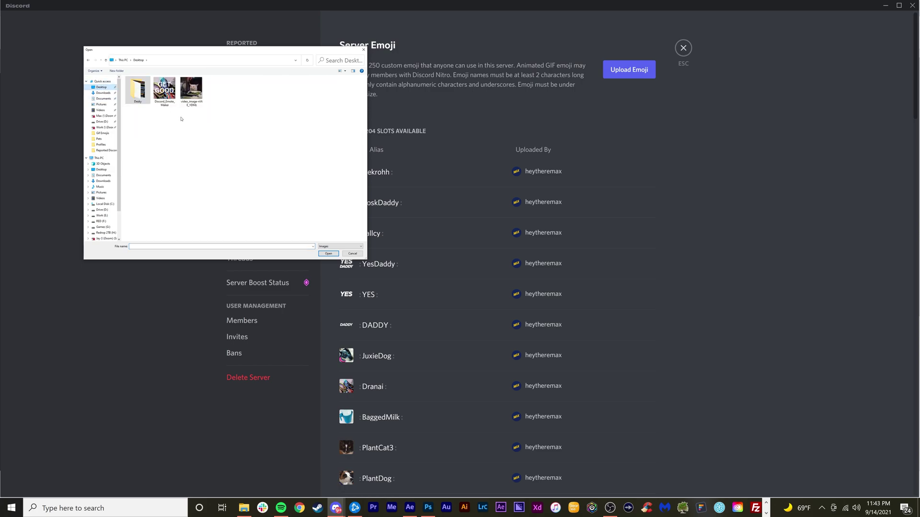
double_click(164, 90)
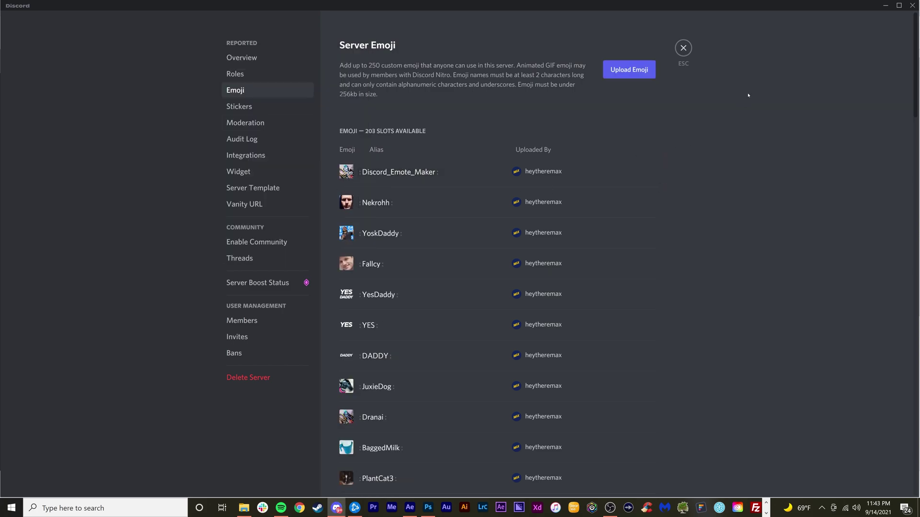
- Close settings and react to the latest #welcome message with the new GET GOOD emoji
left_click(683, 48)
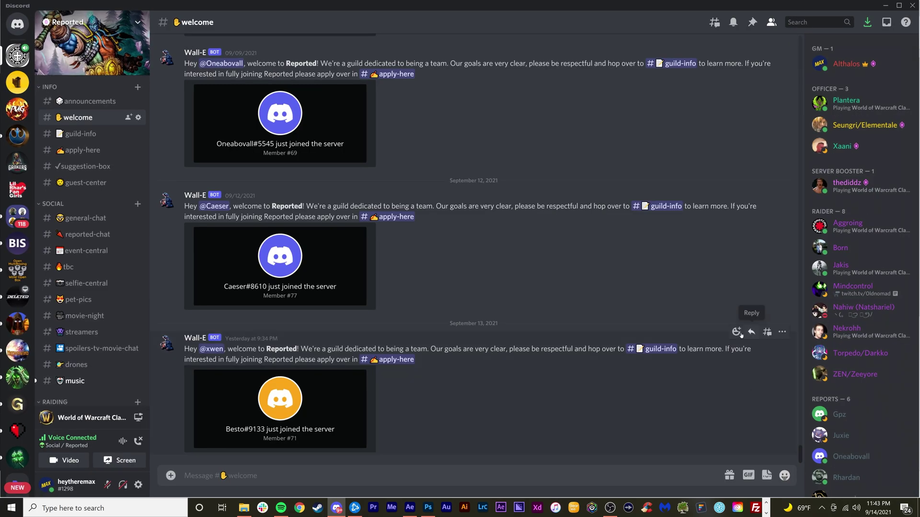
left_click(736, 331)
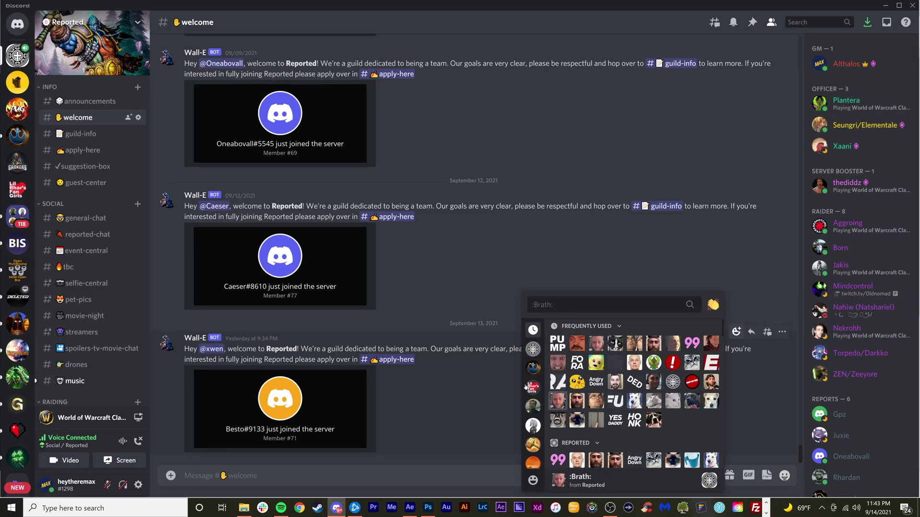
left_click(558, 382)
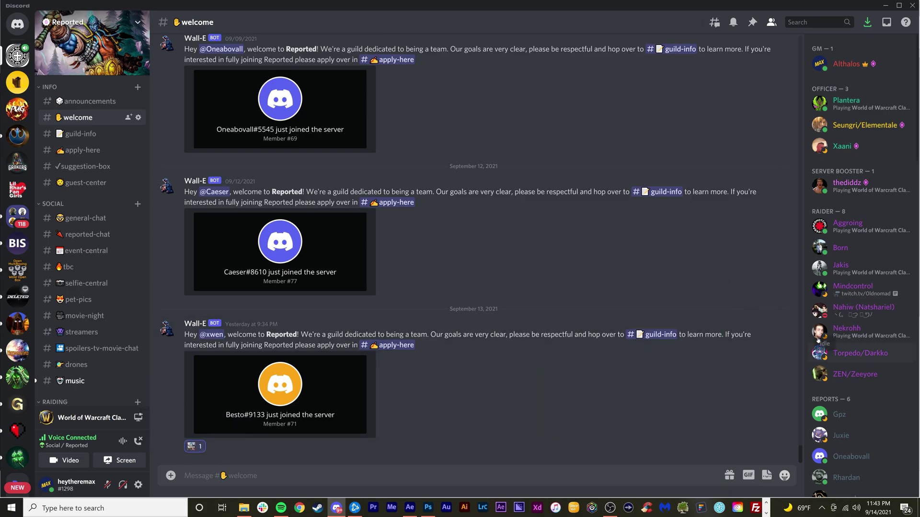
mouse_move(475, 380)
left_click(784, 319)
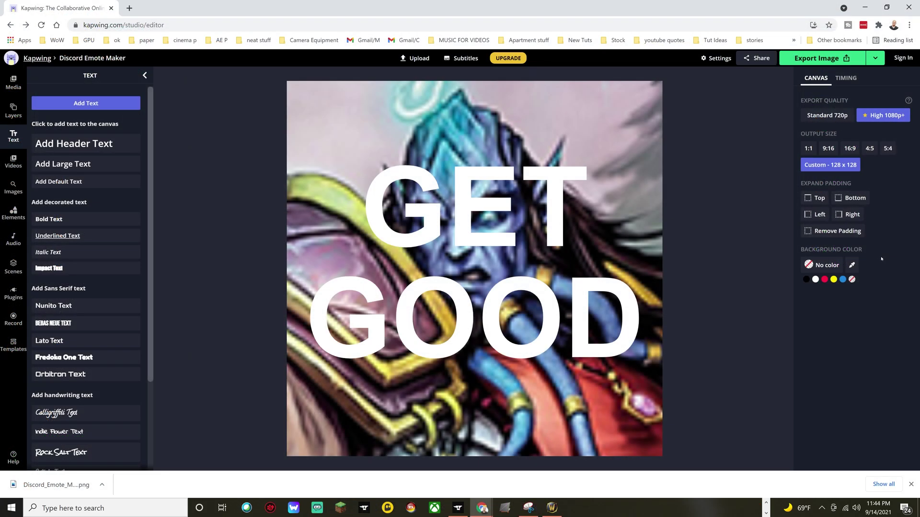